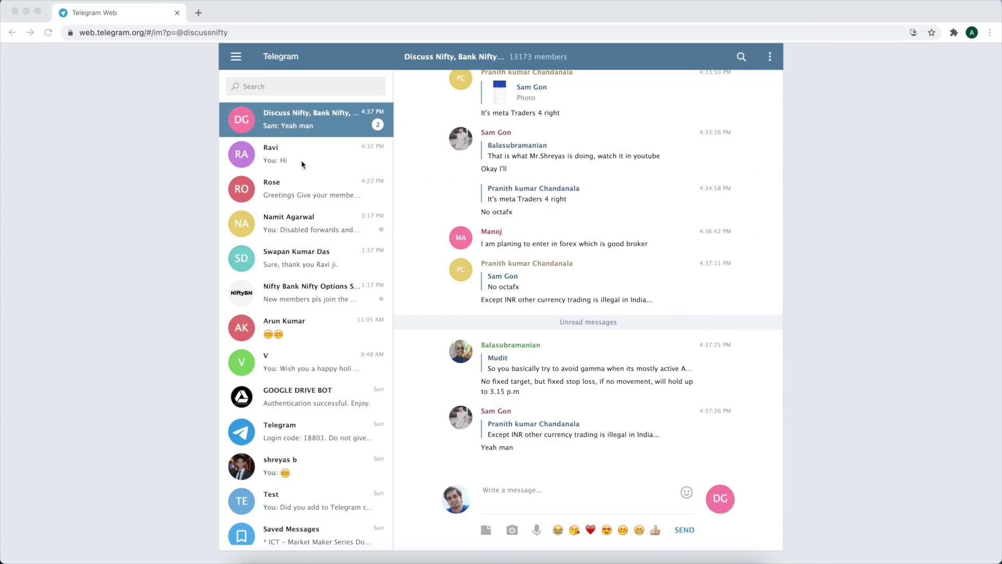
Search Telegram chats for 'discussn' and scroll up through the Nifty group's message history
click(249, 88)
text(di)
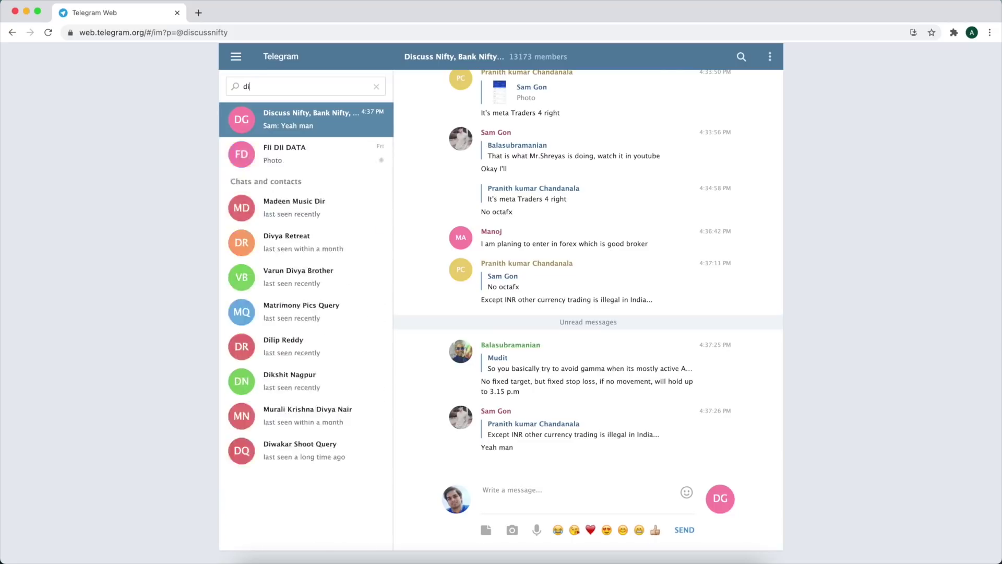
text(scussnifty)
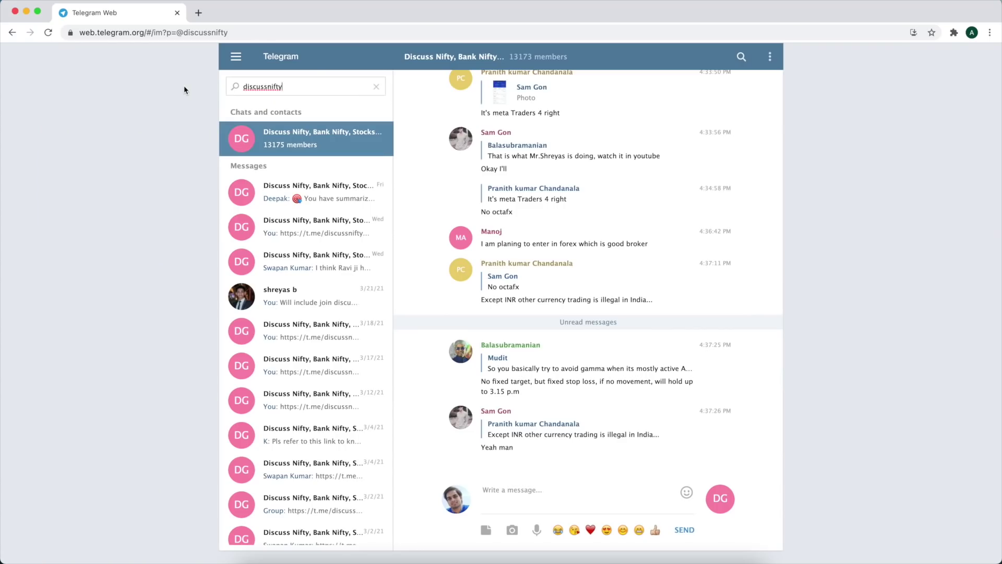
scroll(574, 261, up, 3)
scroll(679, 266, up, 5)
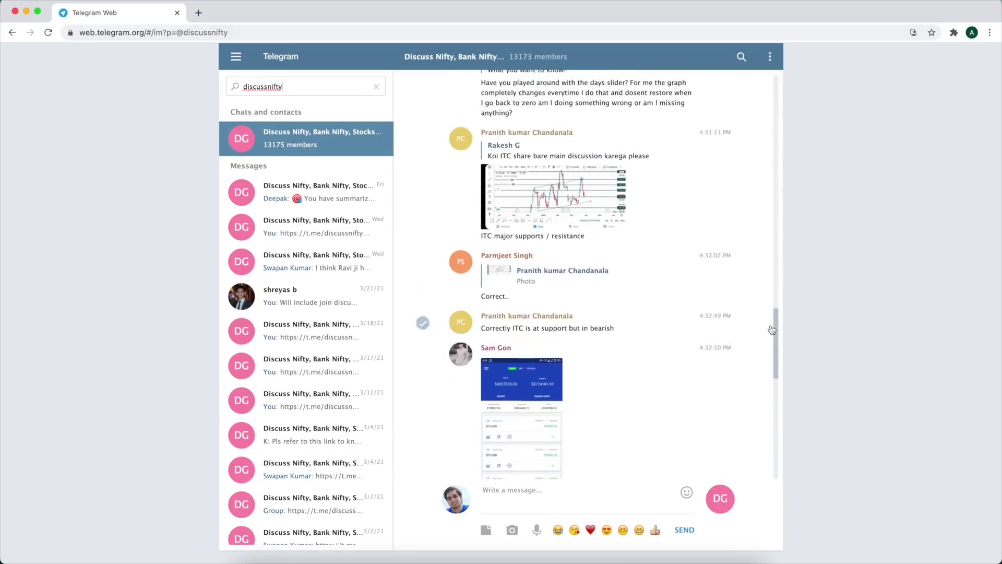
scroll(771, 267, up, 5)
drag(771, 267, 772, 439)
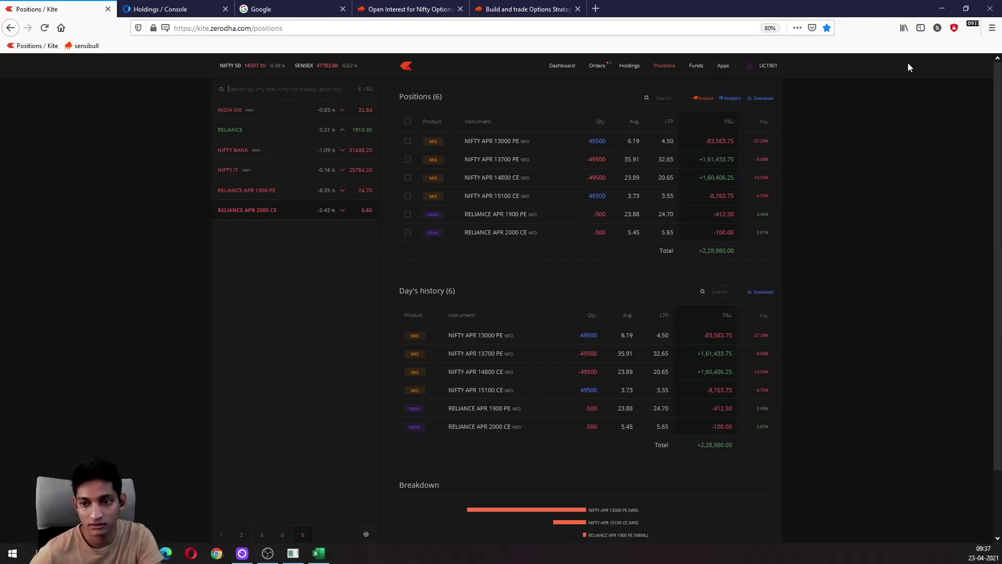
Check the current date and time on the taskbar clock
click(980, 556)
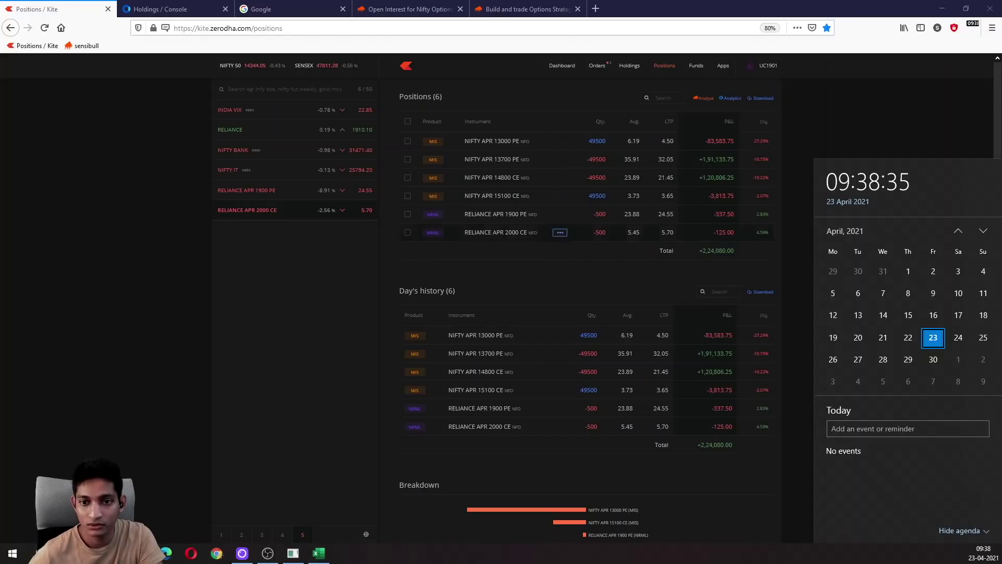
Select the RELIANCE APR 1900 PE and APR 2000 CE rows, checking the clock in between
drag(528, 214, 507, 214)
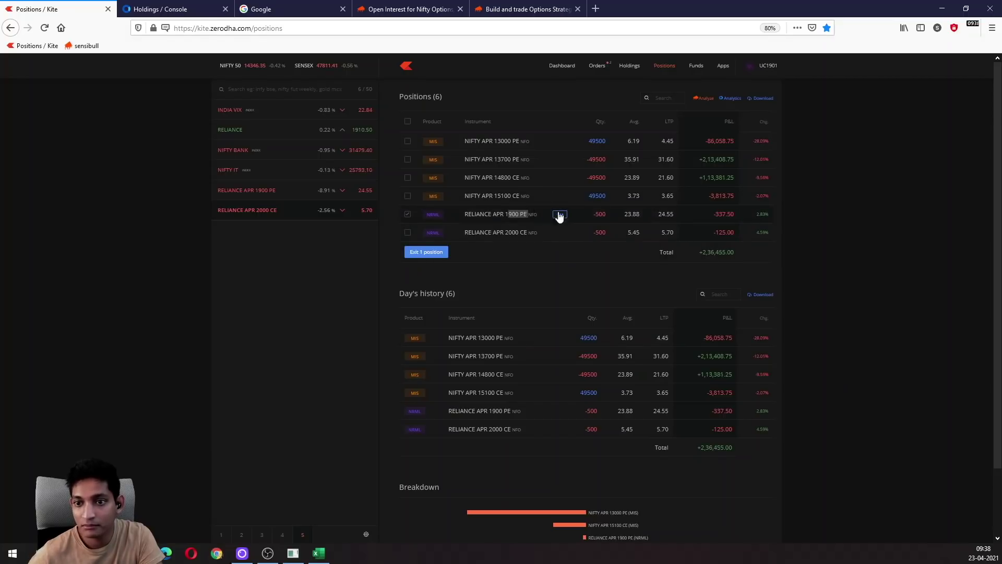
click(984, 555)
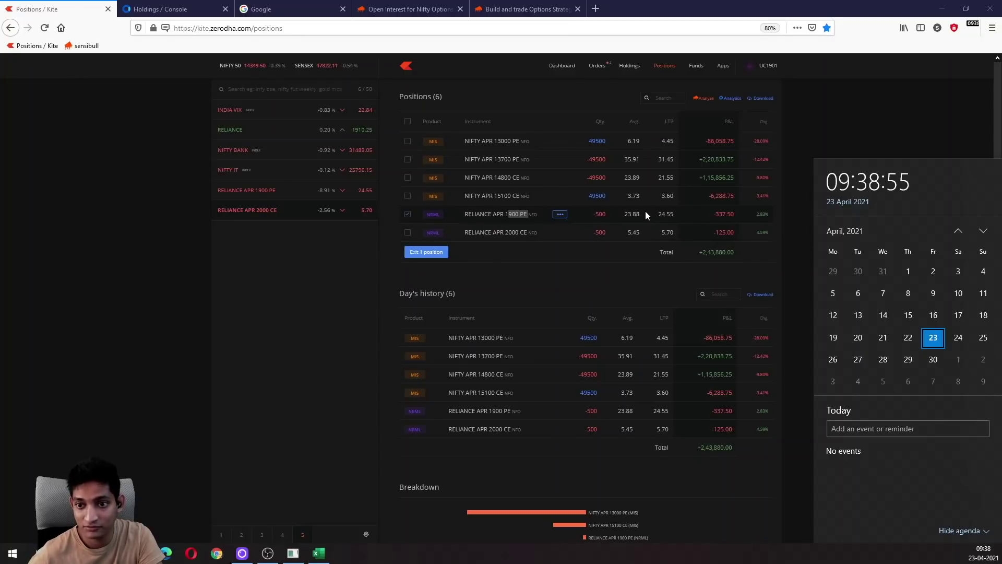
click(407, 232)
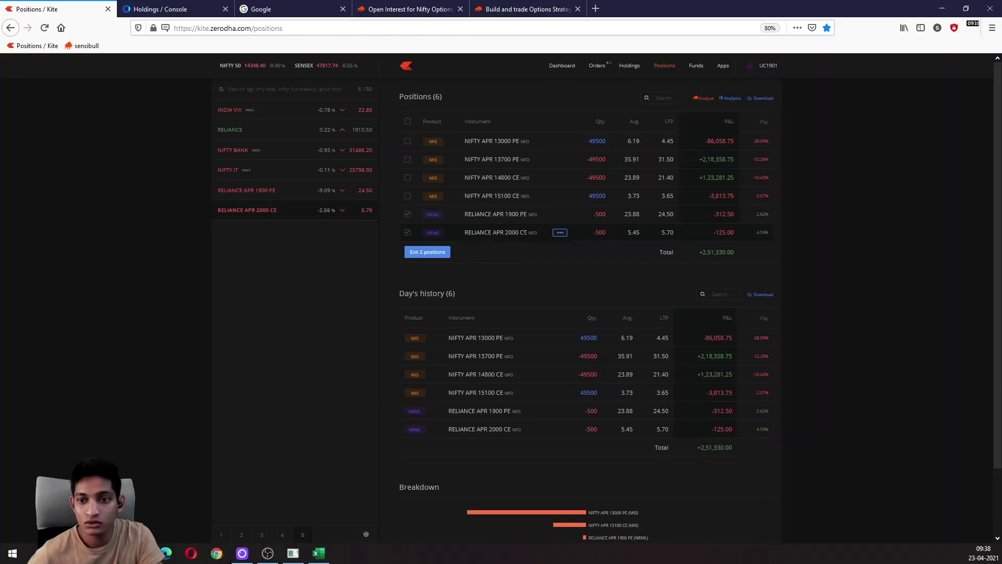
click(983, 552)
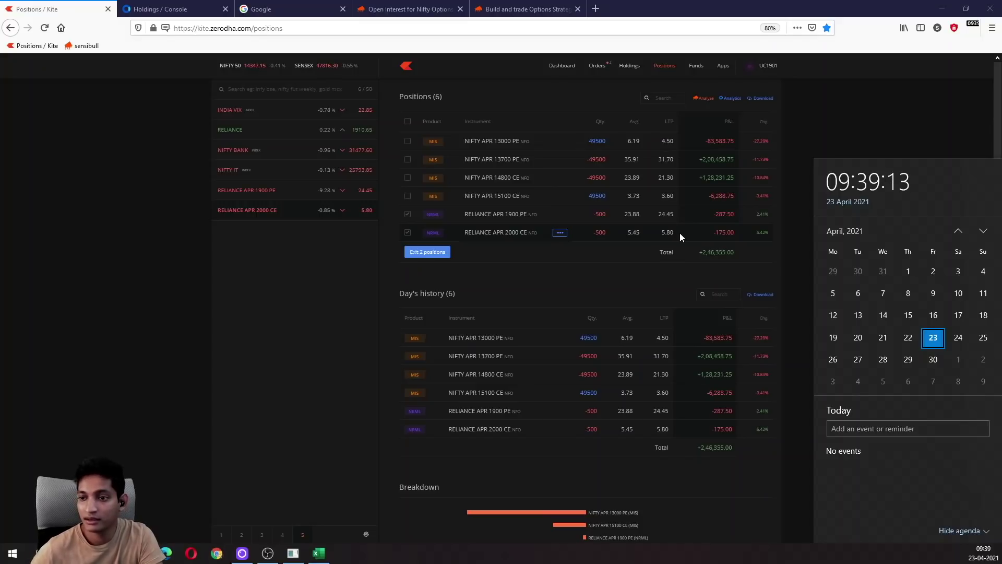
In Sensibull Positions, run Analyze all on the RELIANCE group
click(431, 8)
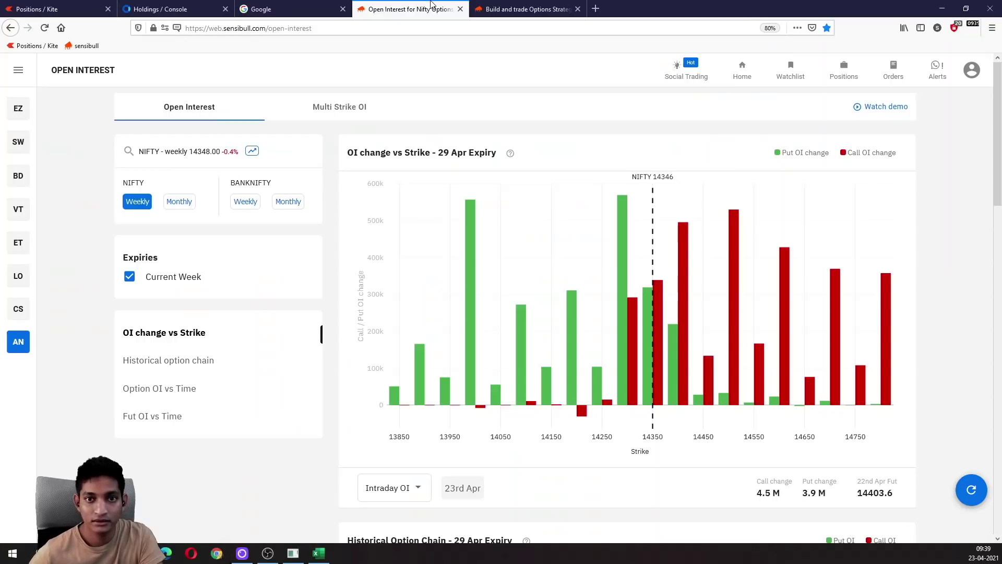
click(844, 73)
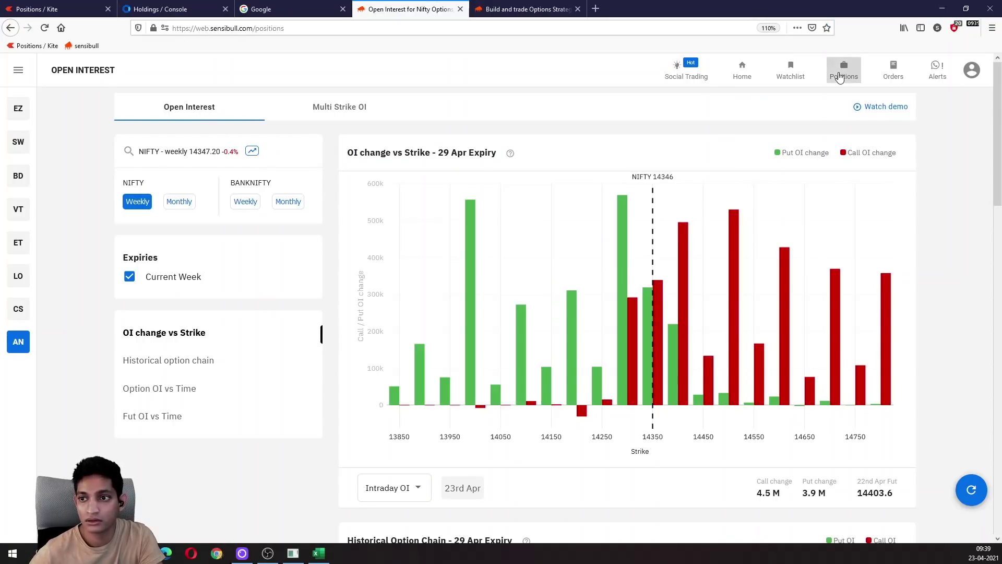
scroll(777, 382, down, 1)
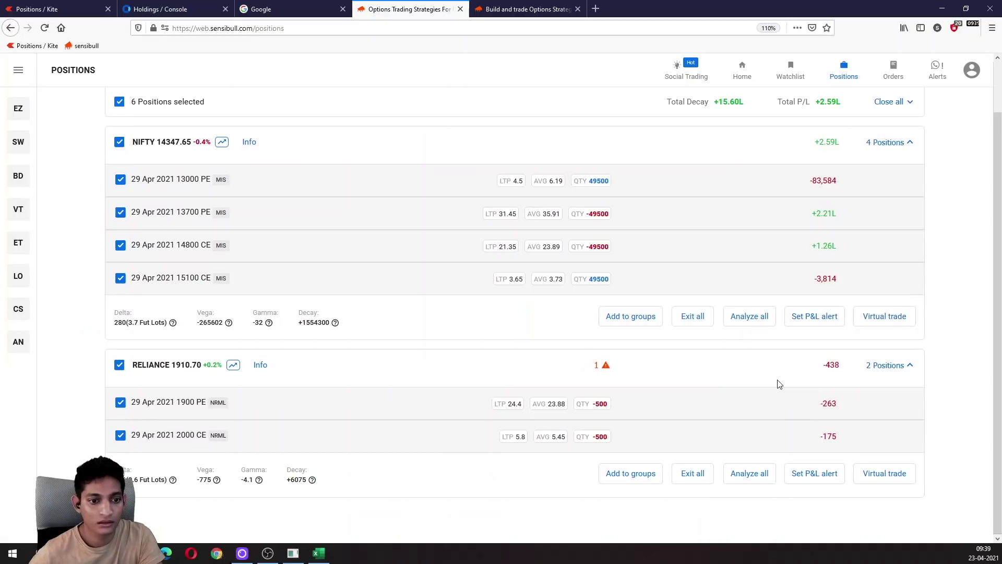
click(765, 481)
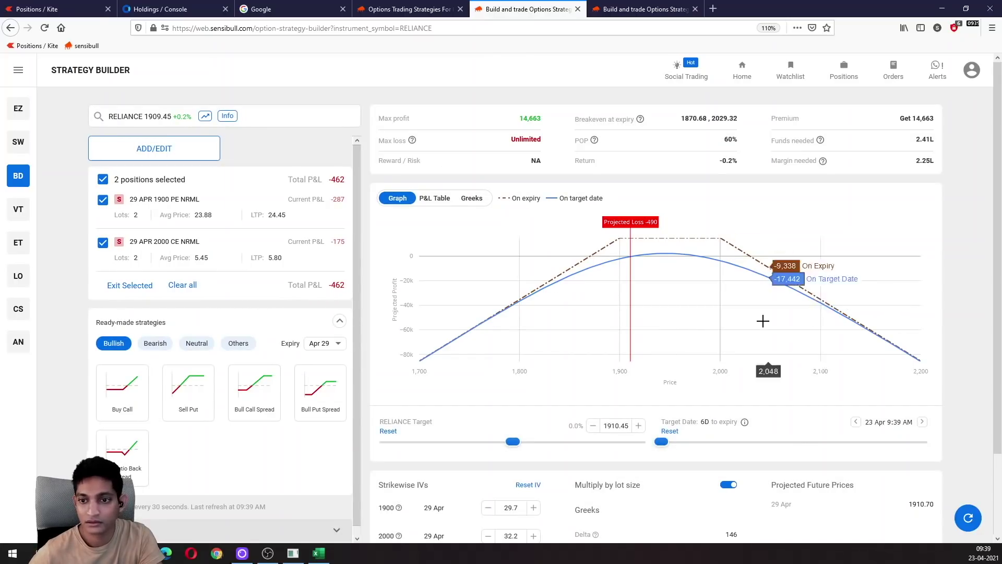
Advance the projection date to 26 Apr and set the Reliance target near 1855
click(923, 423)
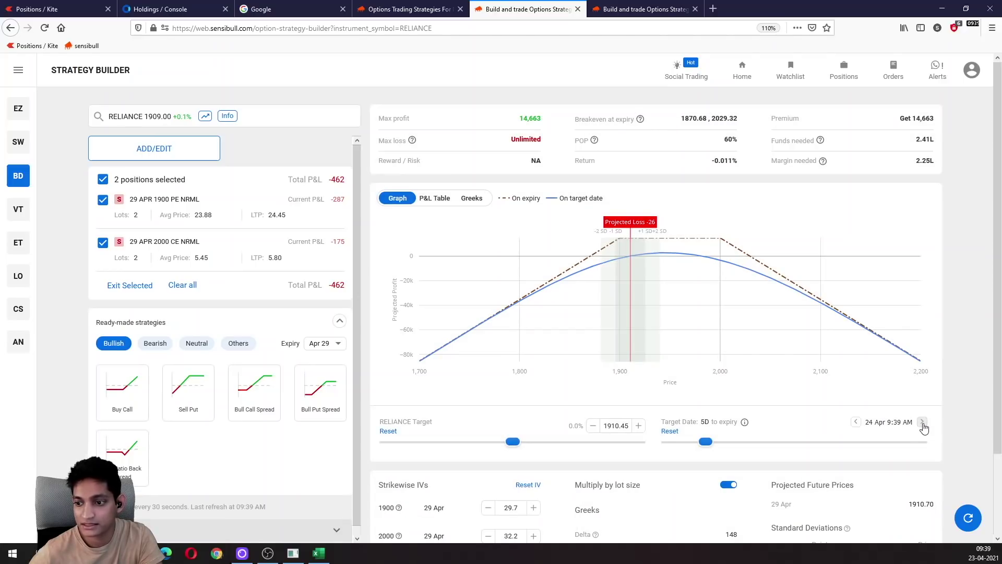
click(923, 424)
click(923, 424)
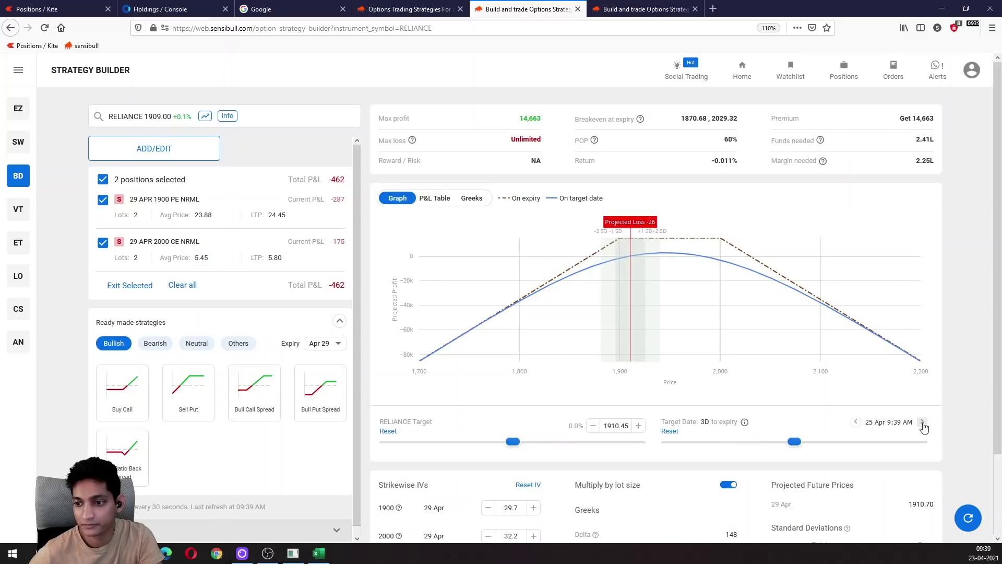
click(923, 424)
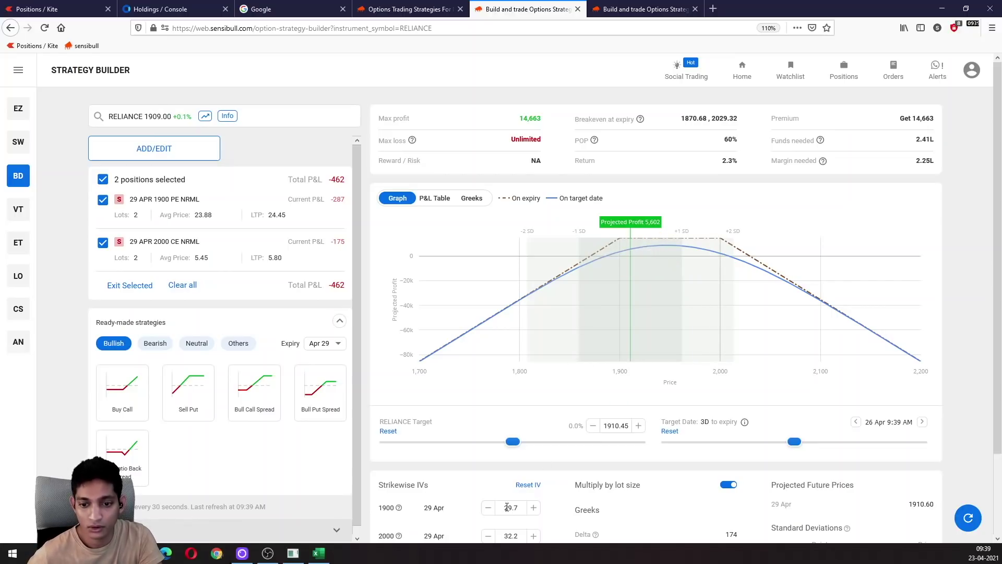
click(490, 447)
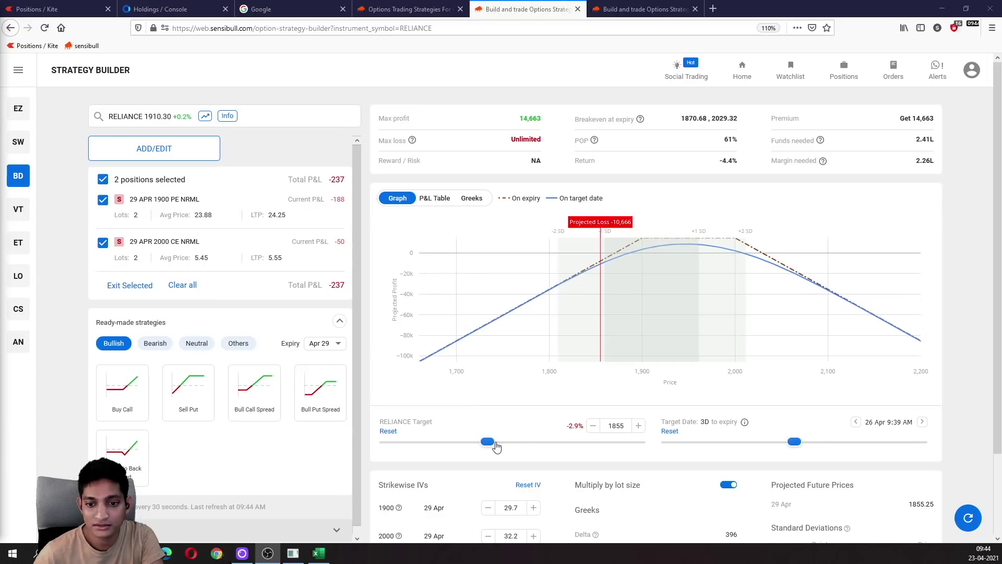
Nudge the Reliance target via slider and +/− buttons until it settles at 1914.1
drag(491, 441, 506, 442)
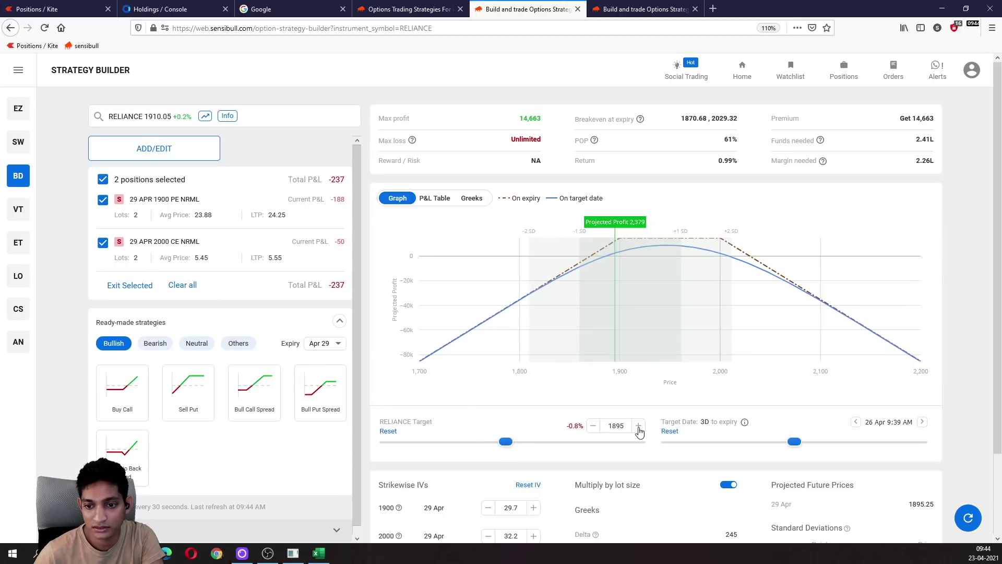
click(638, 426)
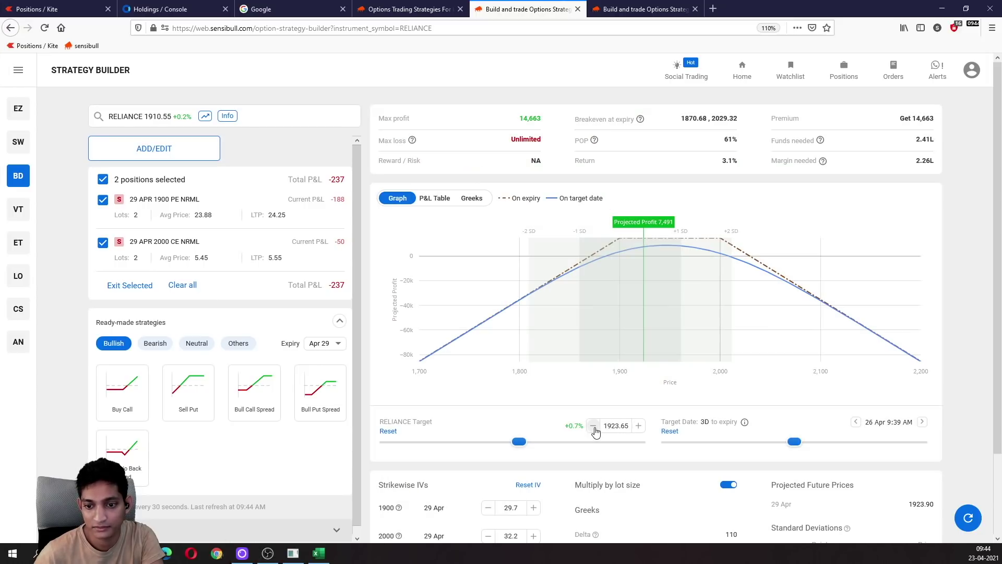
click(593, 426)
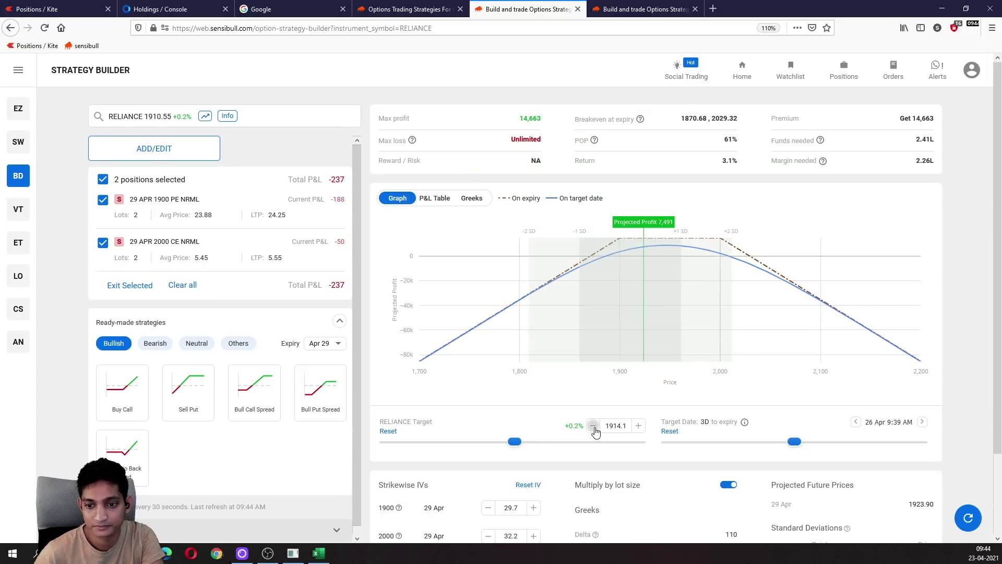
click(594, 425)
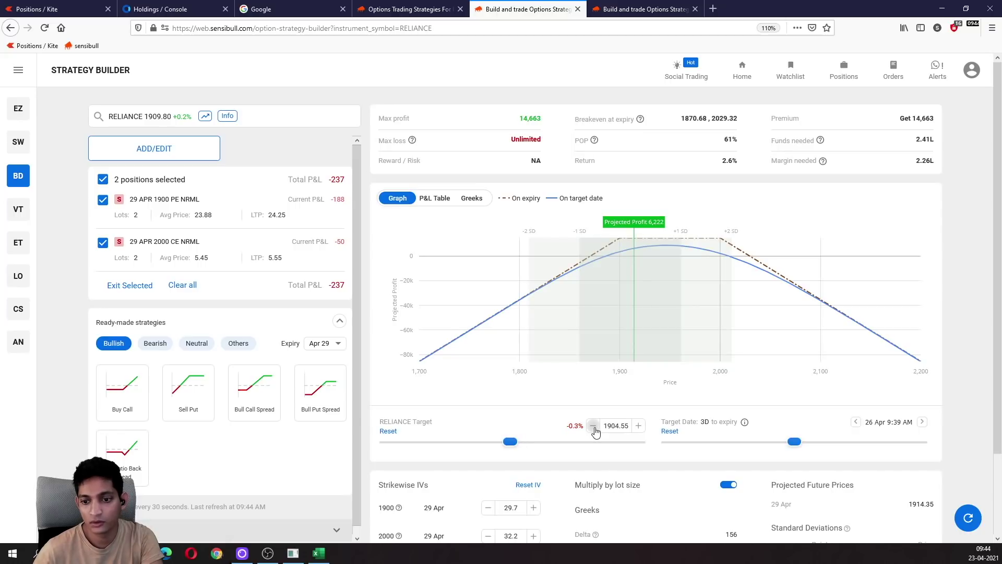
click(638, 426)
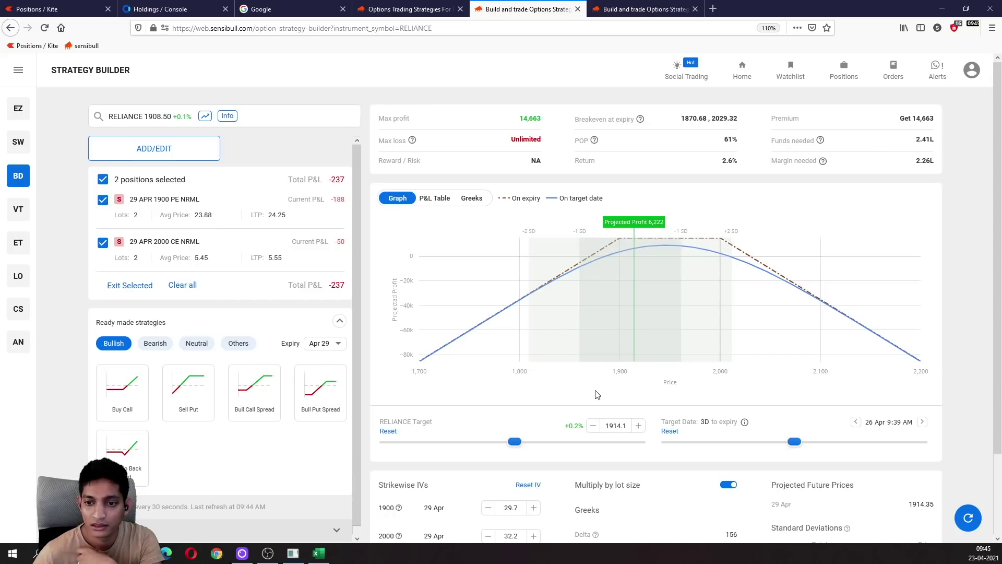
Set the Reliance target to 1945 after trying nearby values, then highlight both legs' LTPs
drag(548, 443, 530, 443)
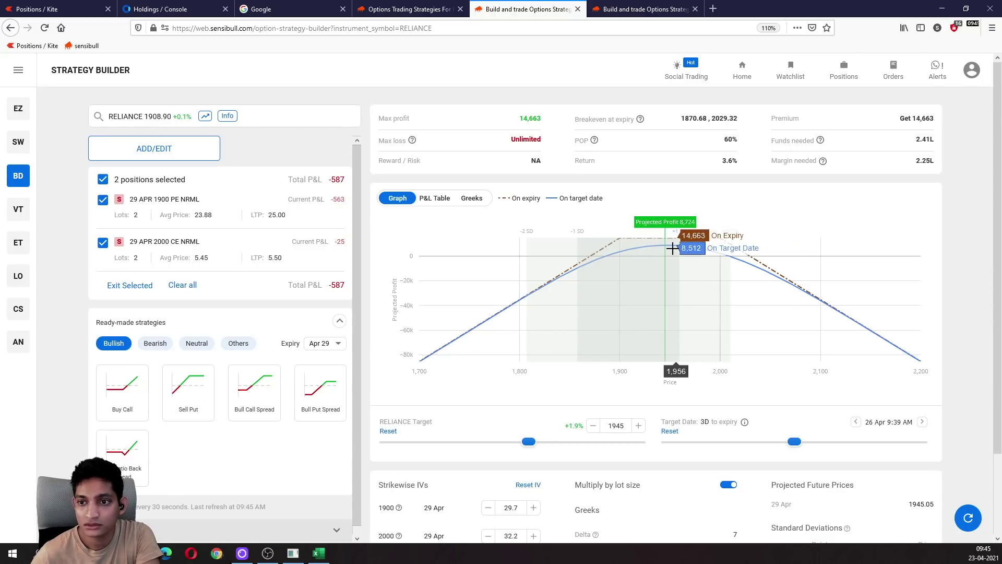
mouse_move(681, 253)
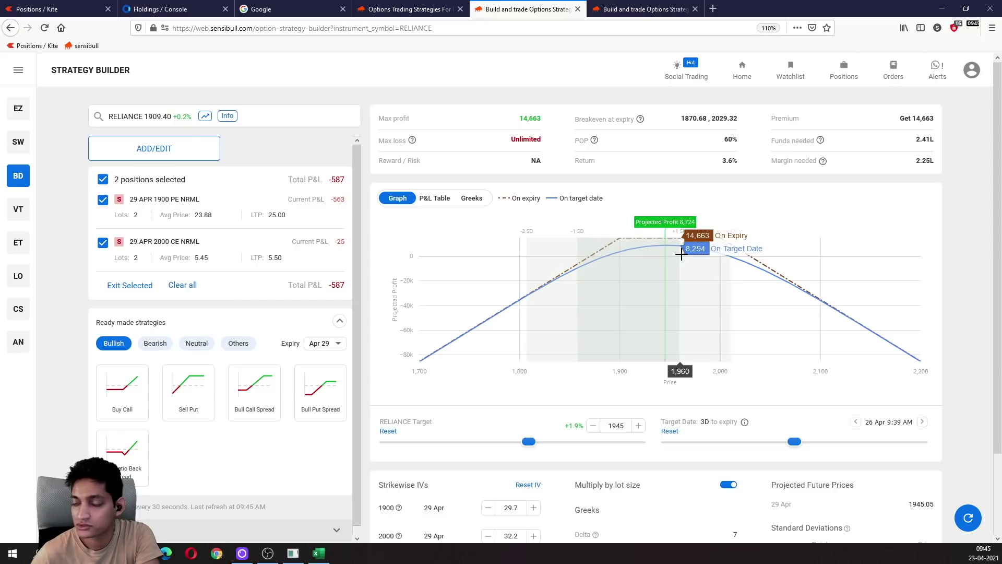
click(592, 428)
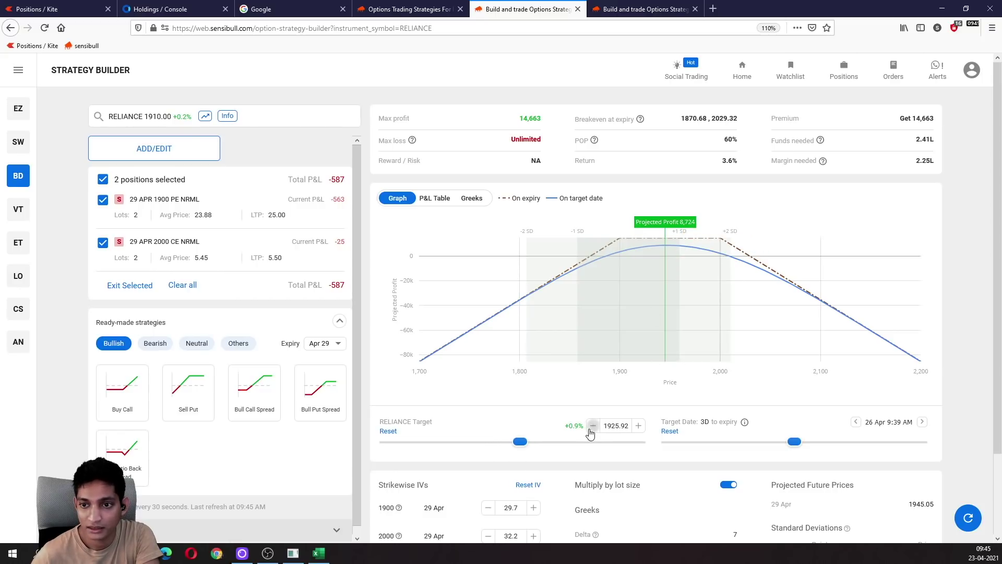
click(591, 429)
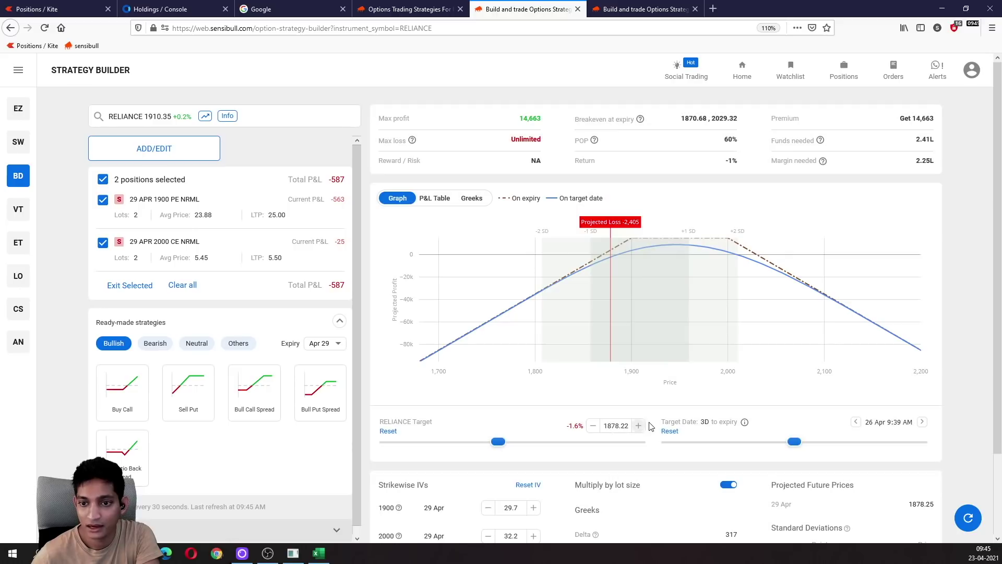
click(639, 426)
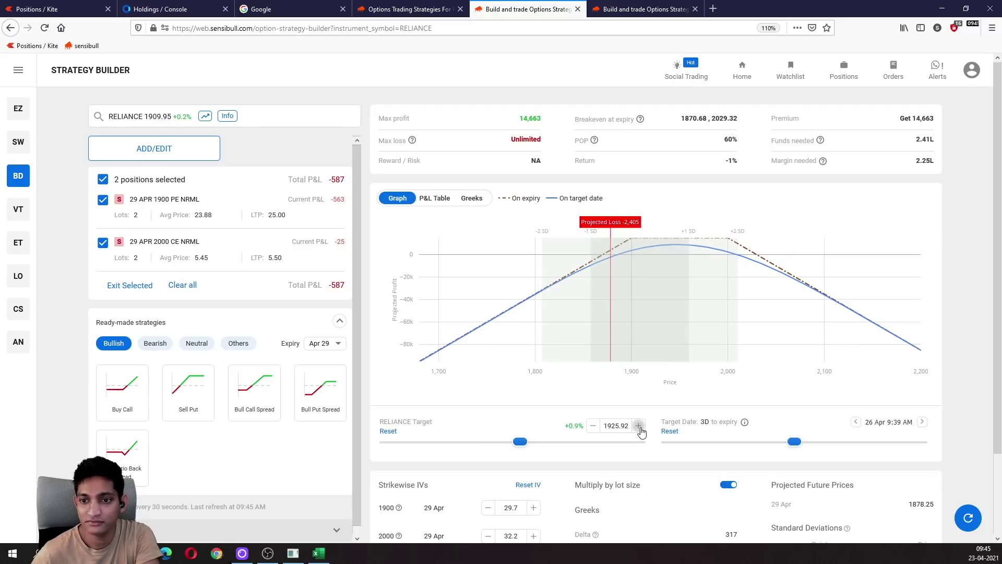
click(639, 426)
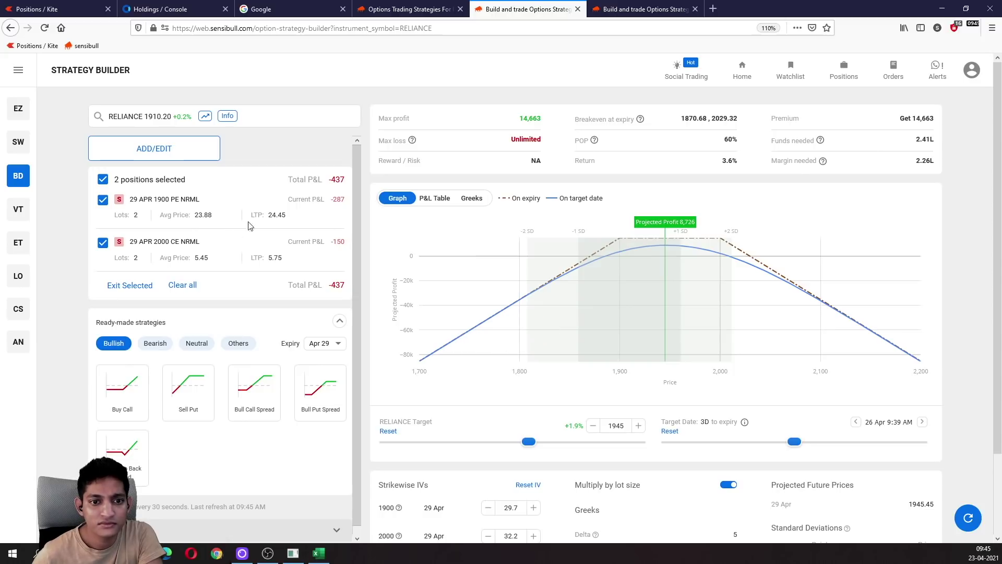
drag(270, 215, 288, 216)
drag(273, 257, 285, 259)
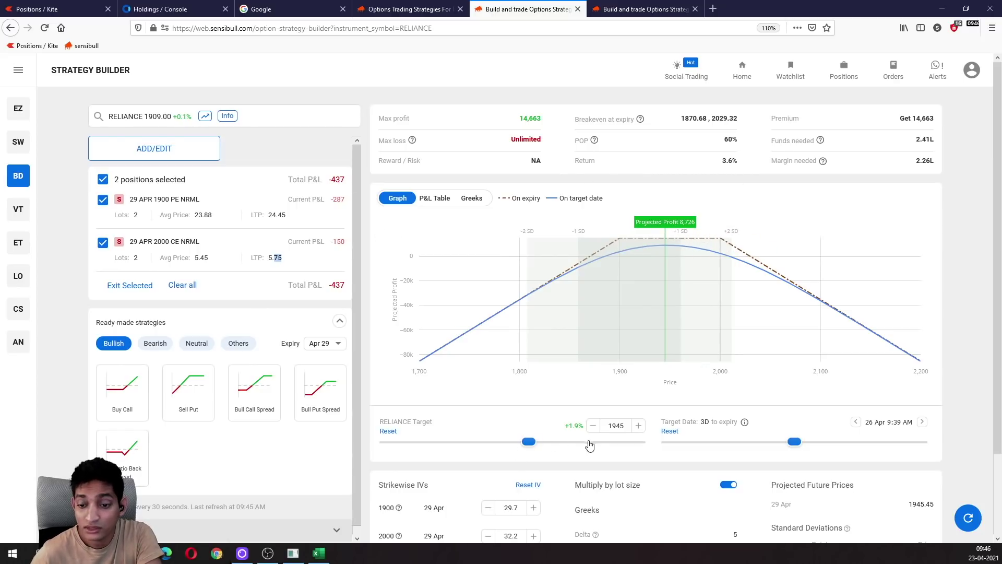
Move the Reliance target to 1960, step up to about 2017, then down to 1998.2
drag(529, 441, 534, 441)
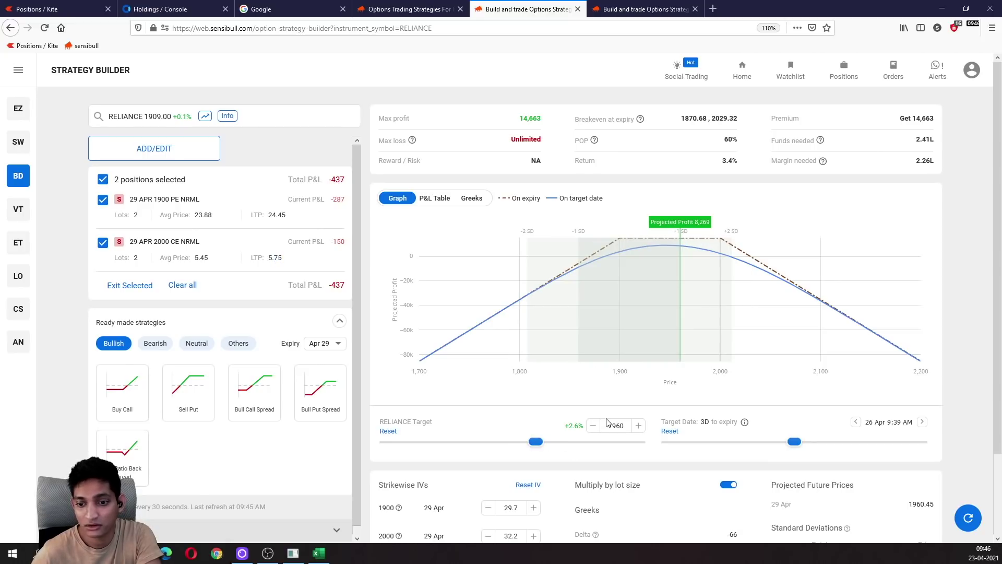
click(637, 425)
click(637, 426)
click(638, 426)
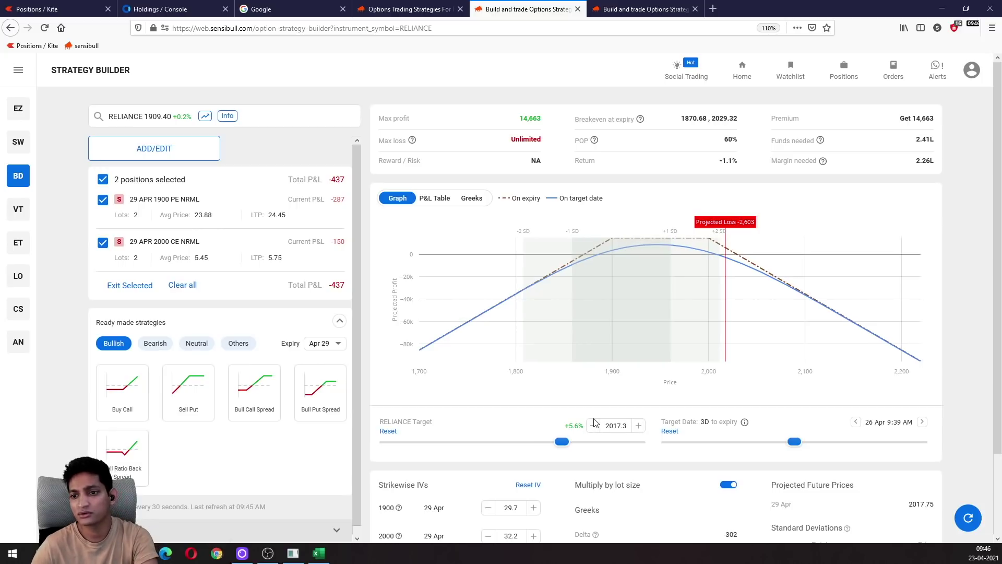
click(594, 425)
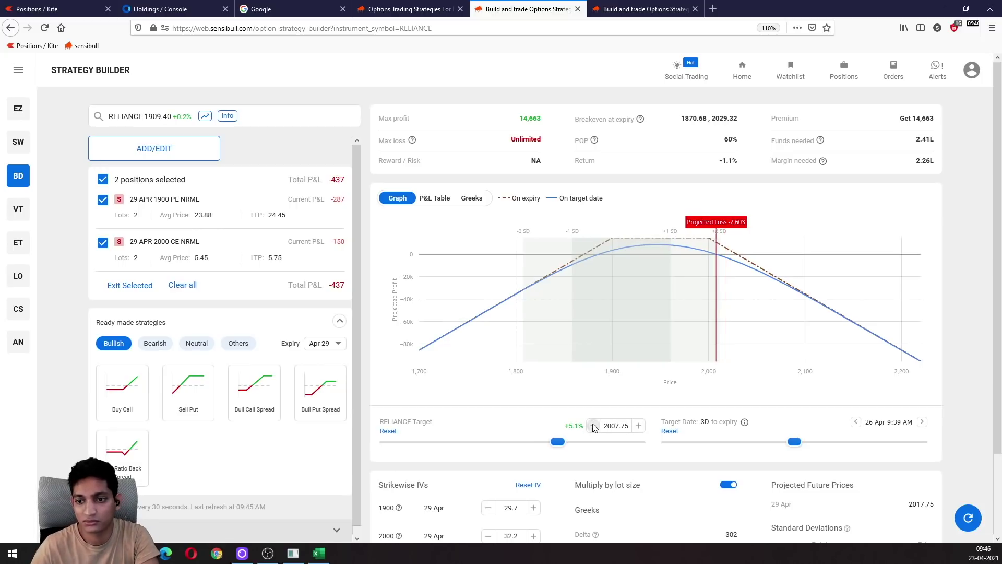